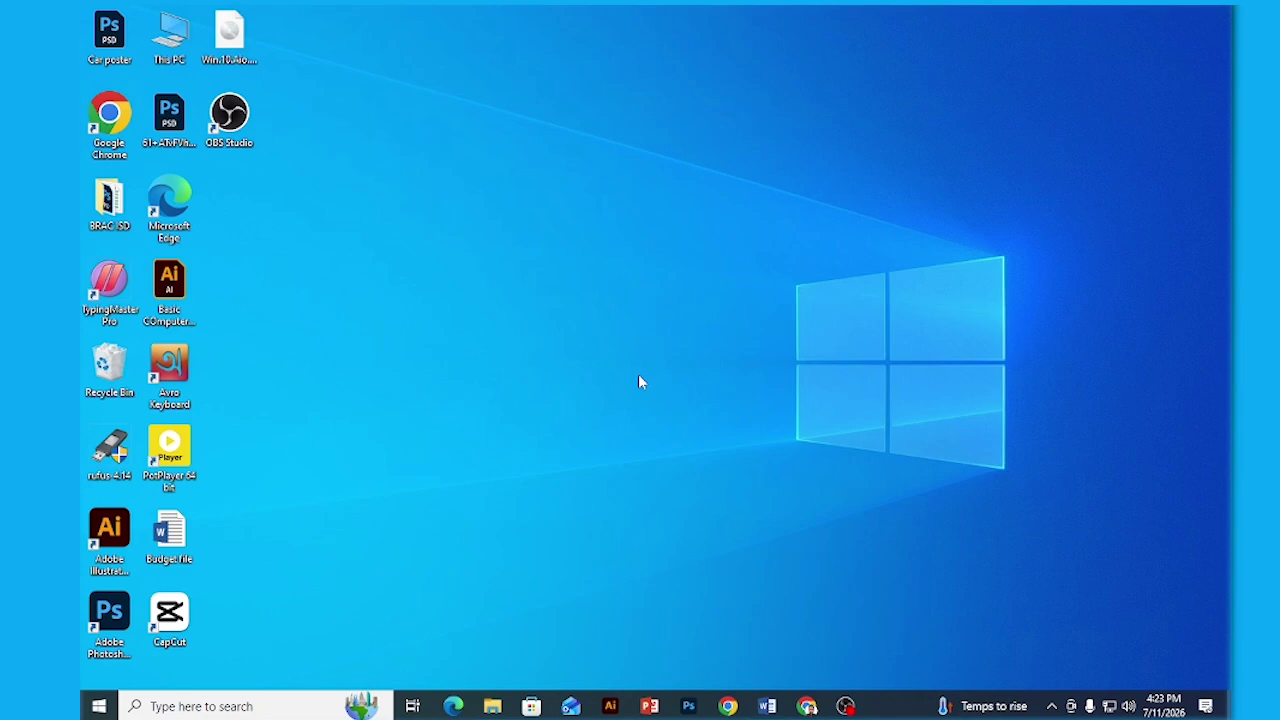
# Switch to Chrome, locate the rufus-4.15.exe standard download among the latest Rufus releases, and check the recent downloads
pyautogui.click(807, 706)
pyautogui.scroll(10, 449, 381)
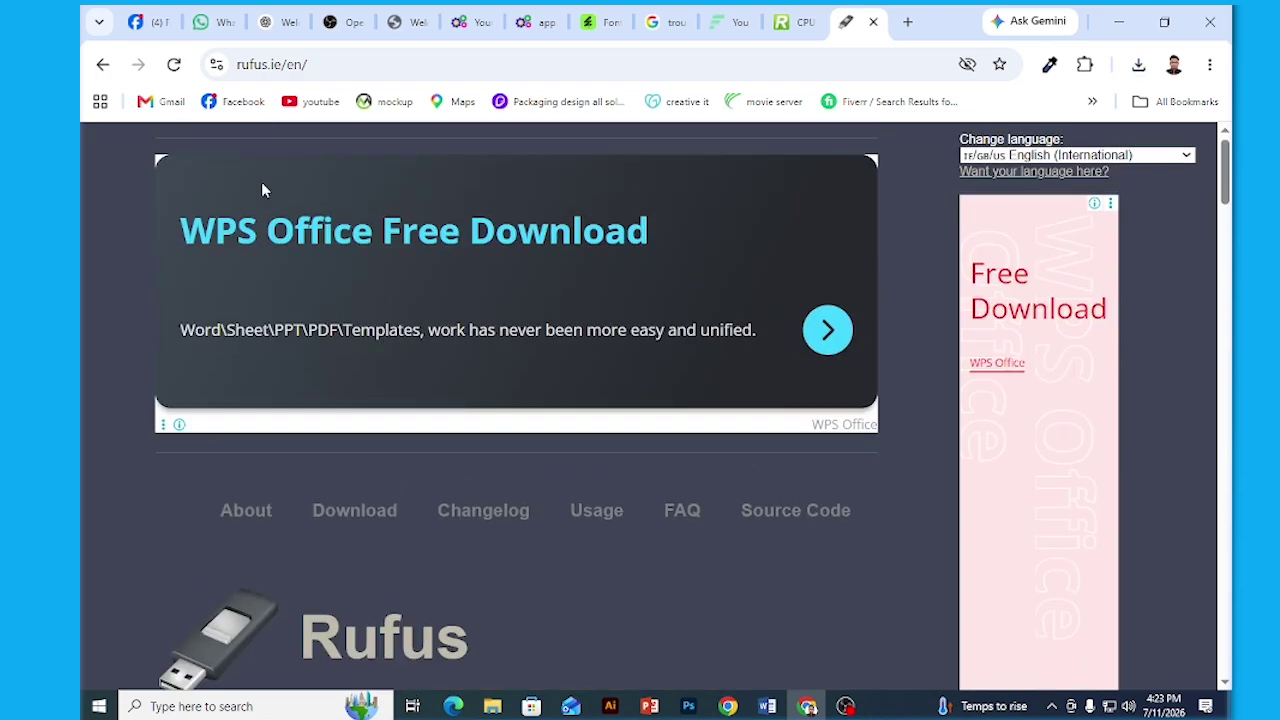
pyautogui.scroll(-6, 263, 189)
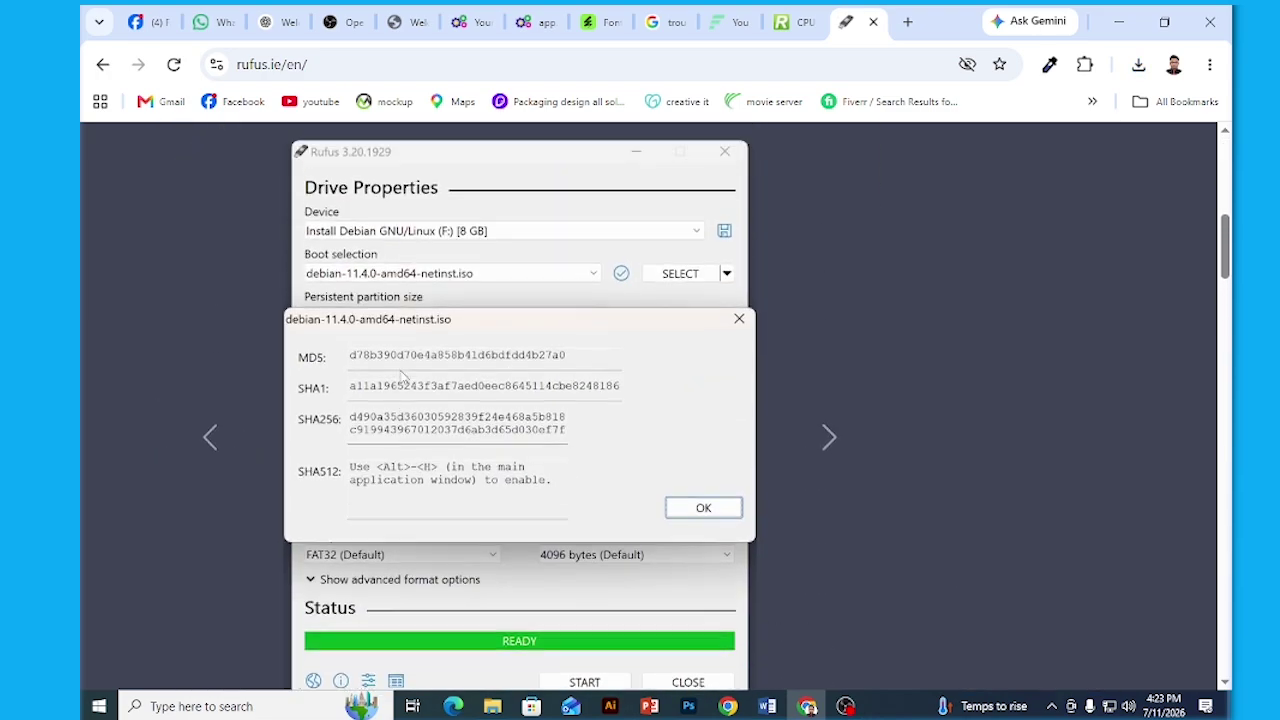
pyautogui.scroll(-5, 340, 440)
pyautogui.click(213, 486)
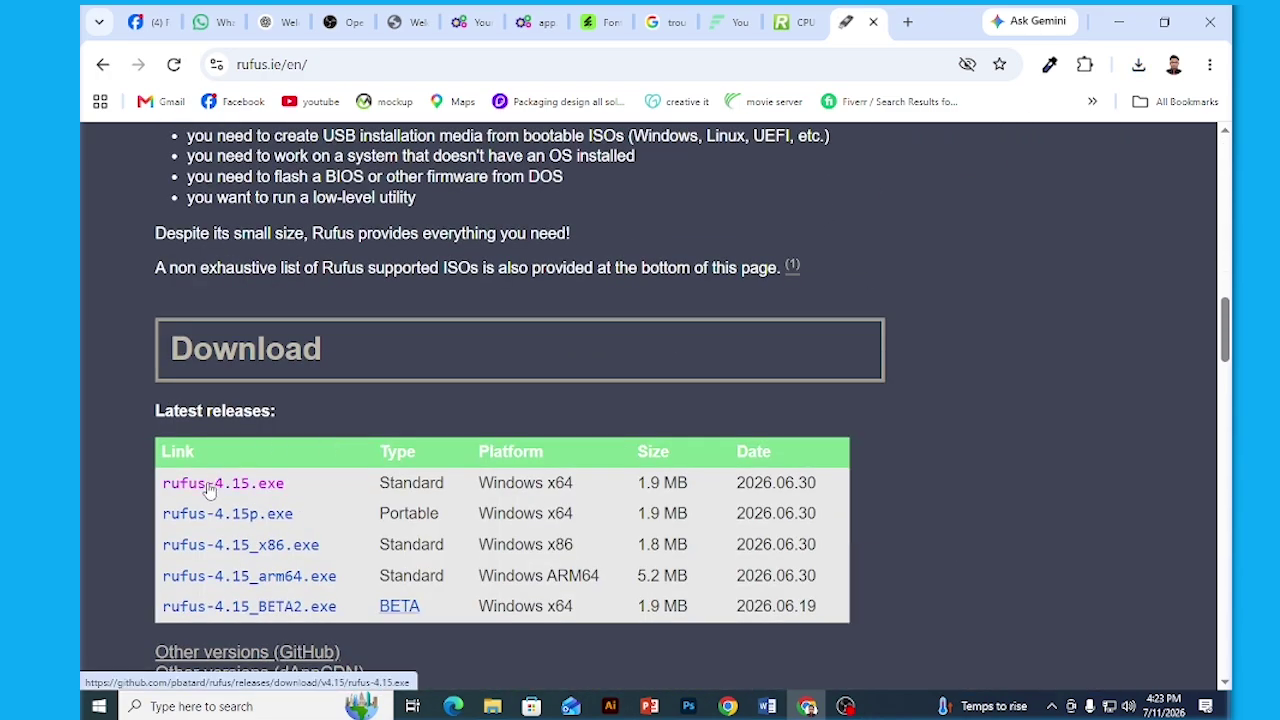
pyautogui.click(1139, 66)
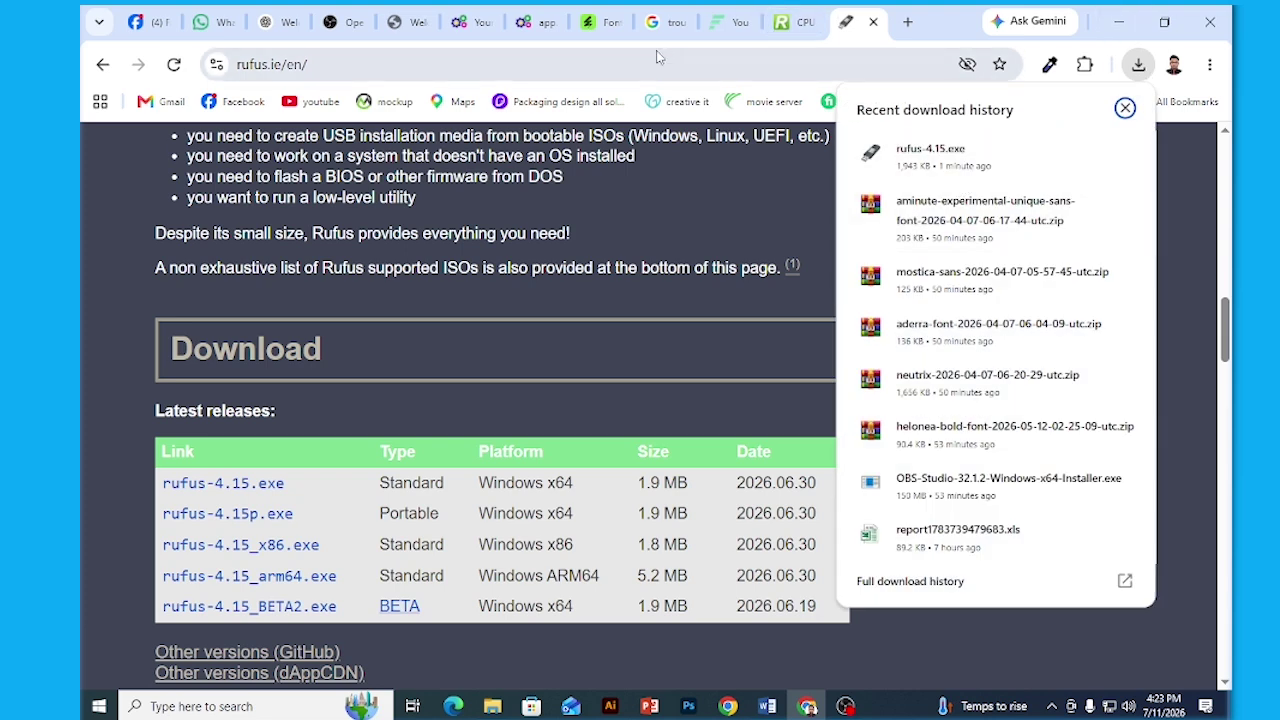
# Look through the FileCR search results for Windows 11 ISO downloads and minimize the browser
pyautogui.click(728, 22)
pyautogui.scroll(-5, 587, 423)
pyautogui.scroll(6, 391, 386)
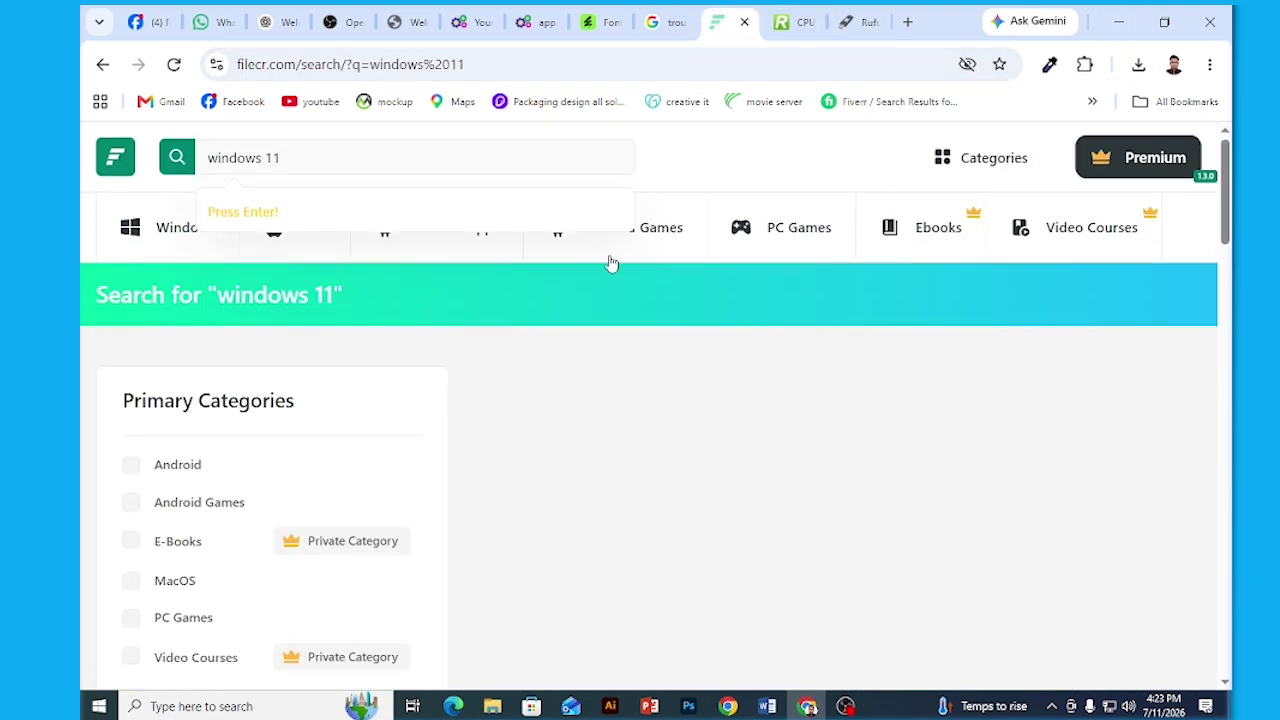
pyautogui.scroll(-4, 609, 262)
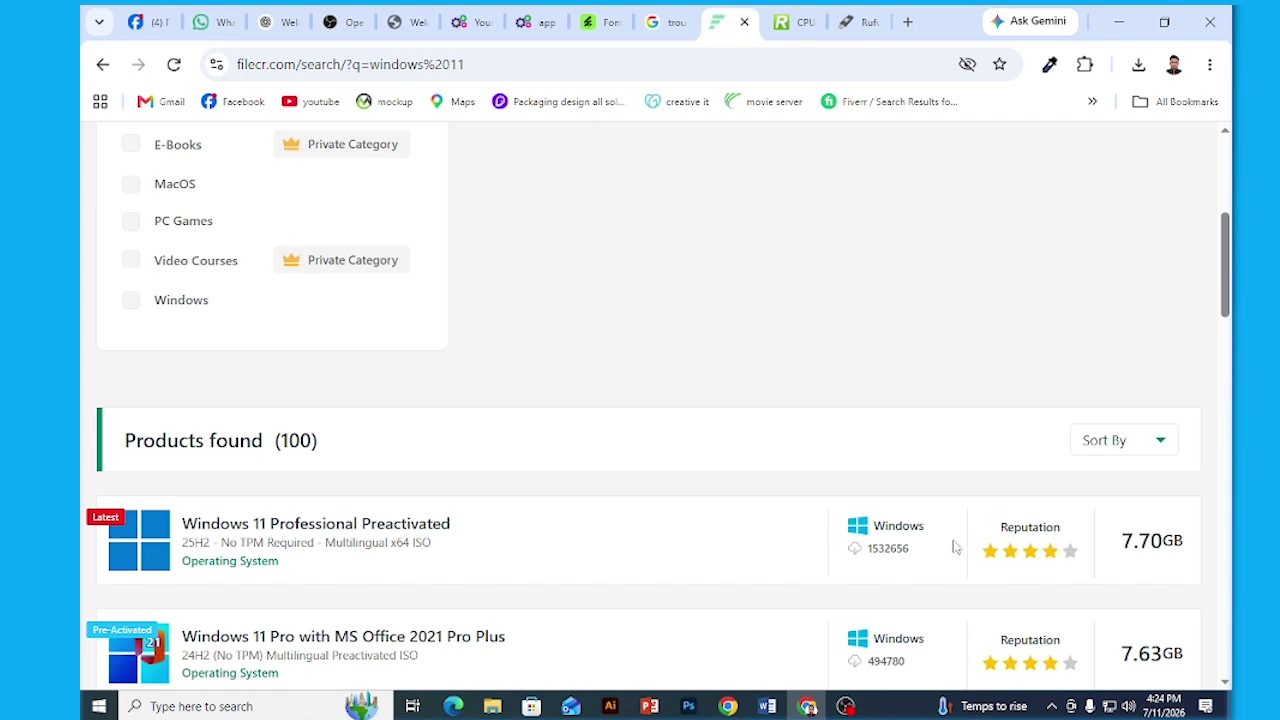
pyautogui.scroll(-2, 575, 519)
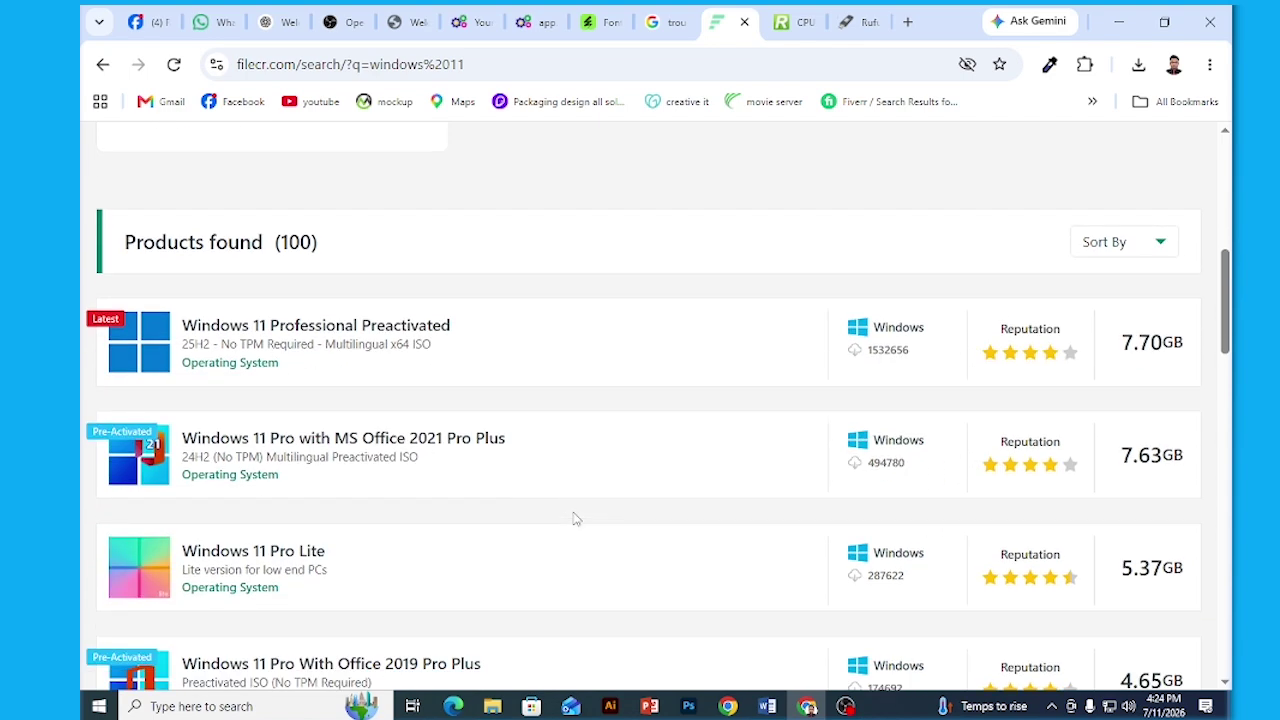
pyautogui.scroll(5, 575, 519)
pyautogui.click(1119, 21)
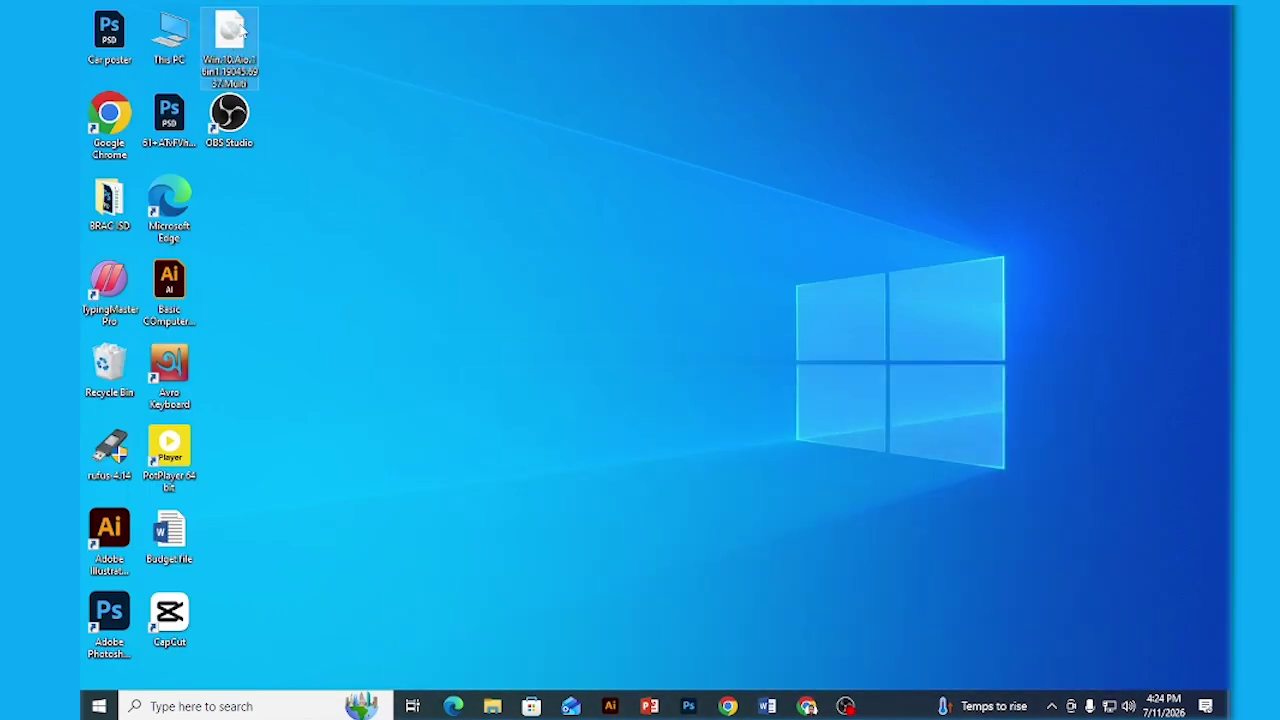
# Enlarge the desktop icons and close the USB drive's folder window
pyautogui.keyDown('ctrl'); pyautogui.scroll(3, 240, 32); pyautogui.keyUp('ctrl')
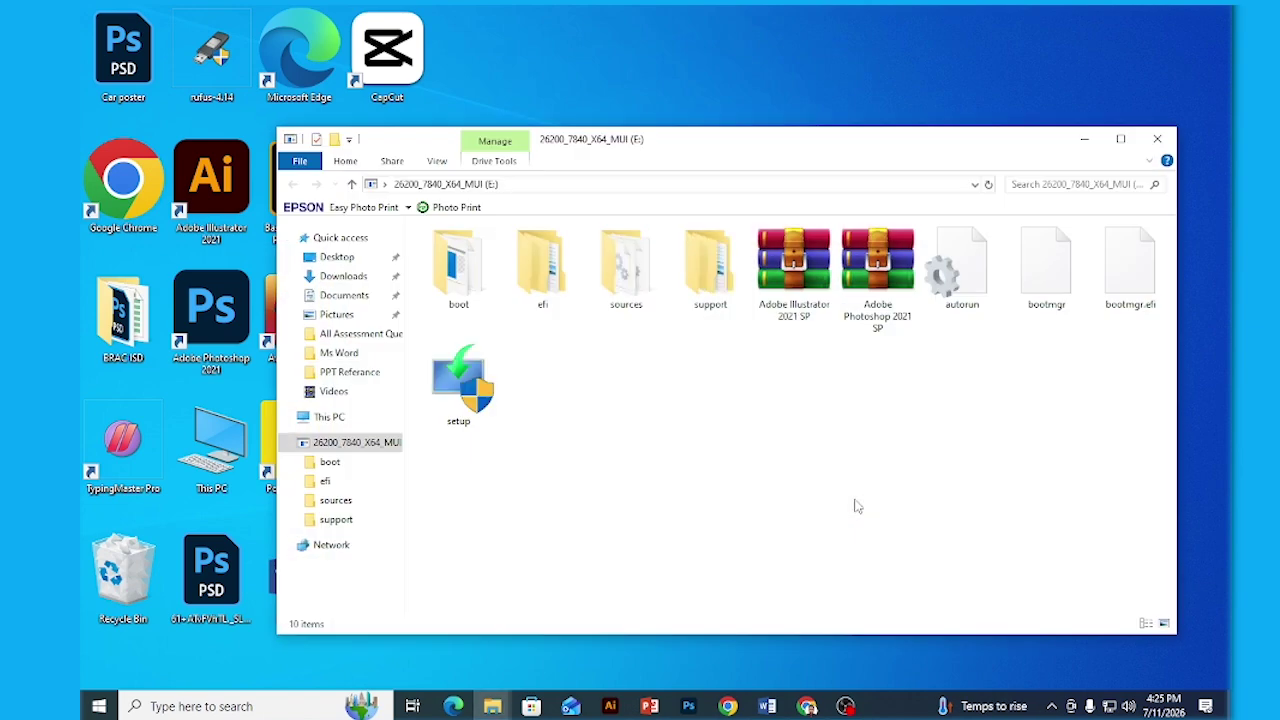
pyautogui.click(1156, 139)
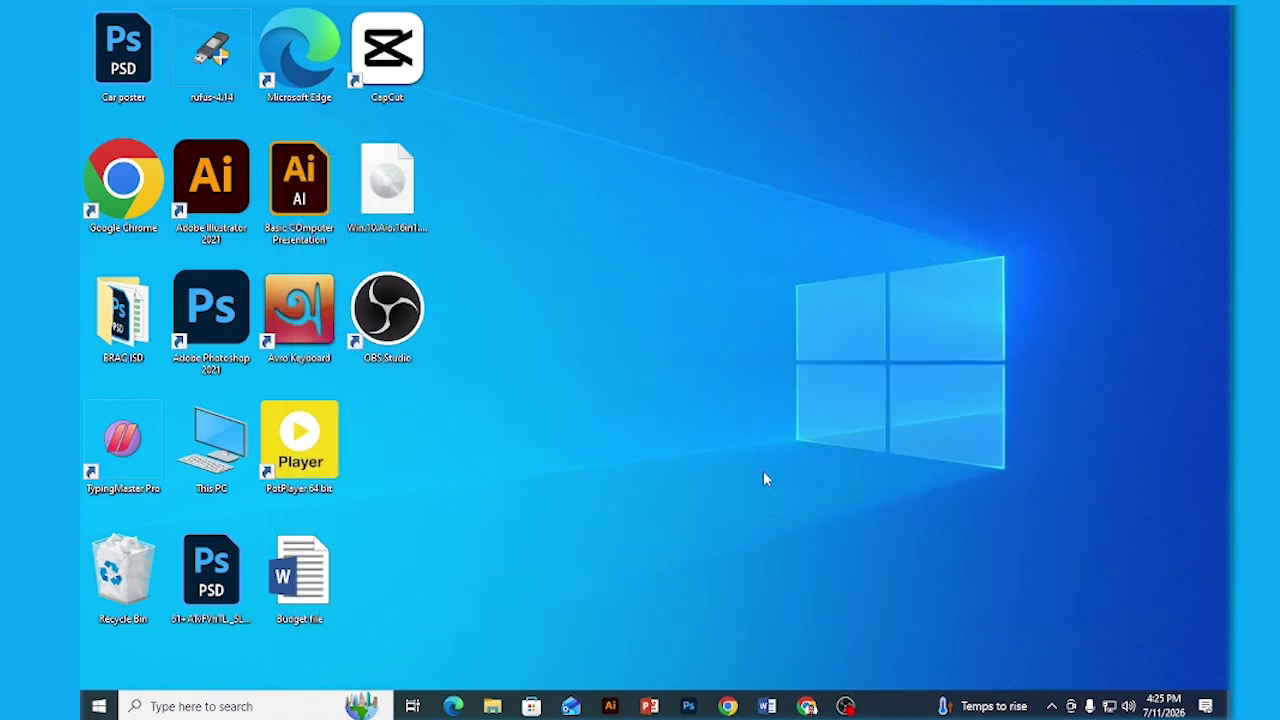
# Launch Rufus 4.14 from the desktop and load Win.10.Aio.16in1.19045.6937.Multi.iso as the boot image
pyautogui.doubleClick(213, 60)
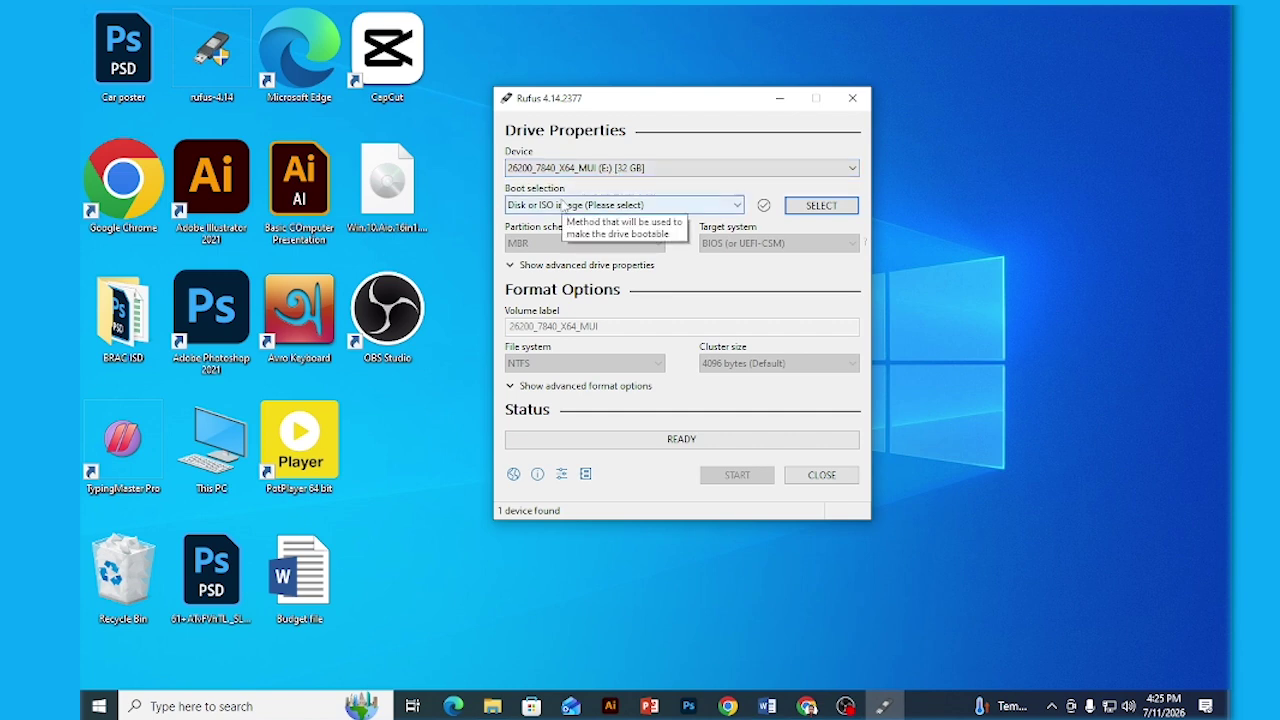
pyautogui.click(819, 206)
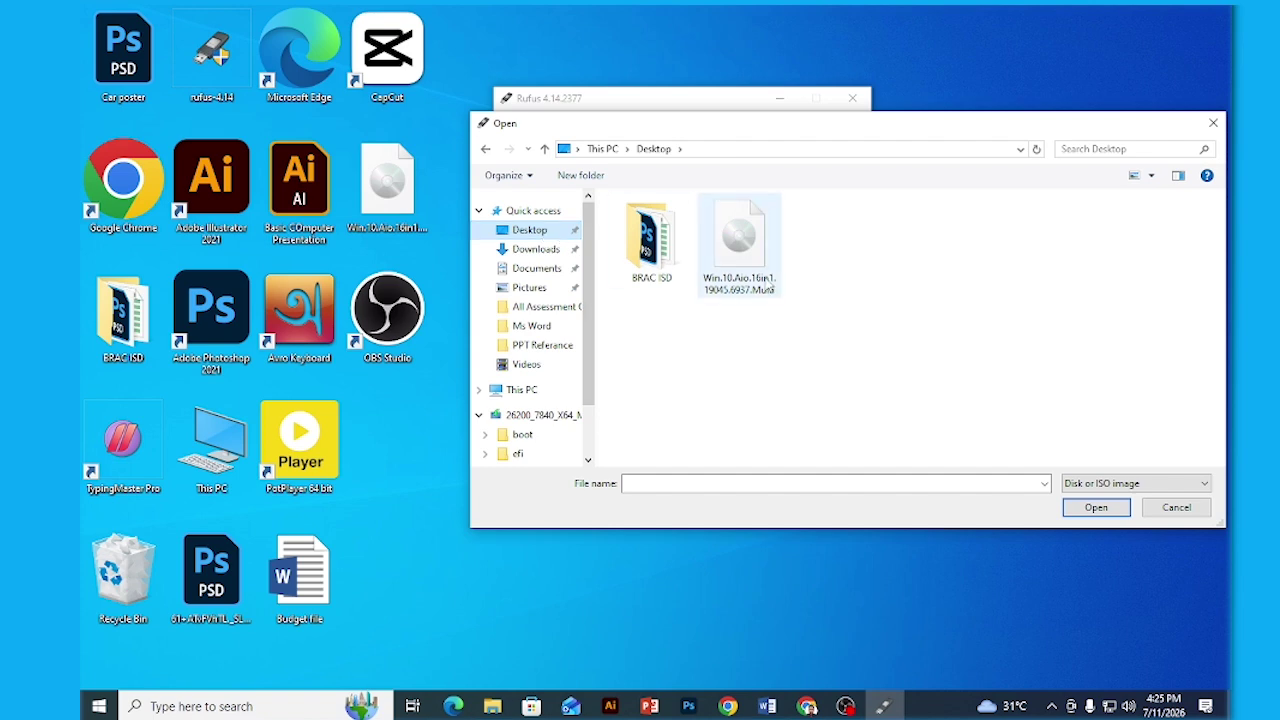
pyautogui.click(760, 275)
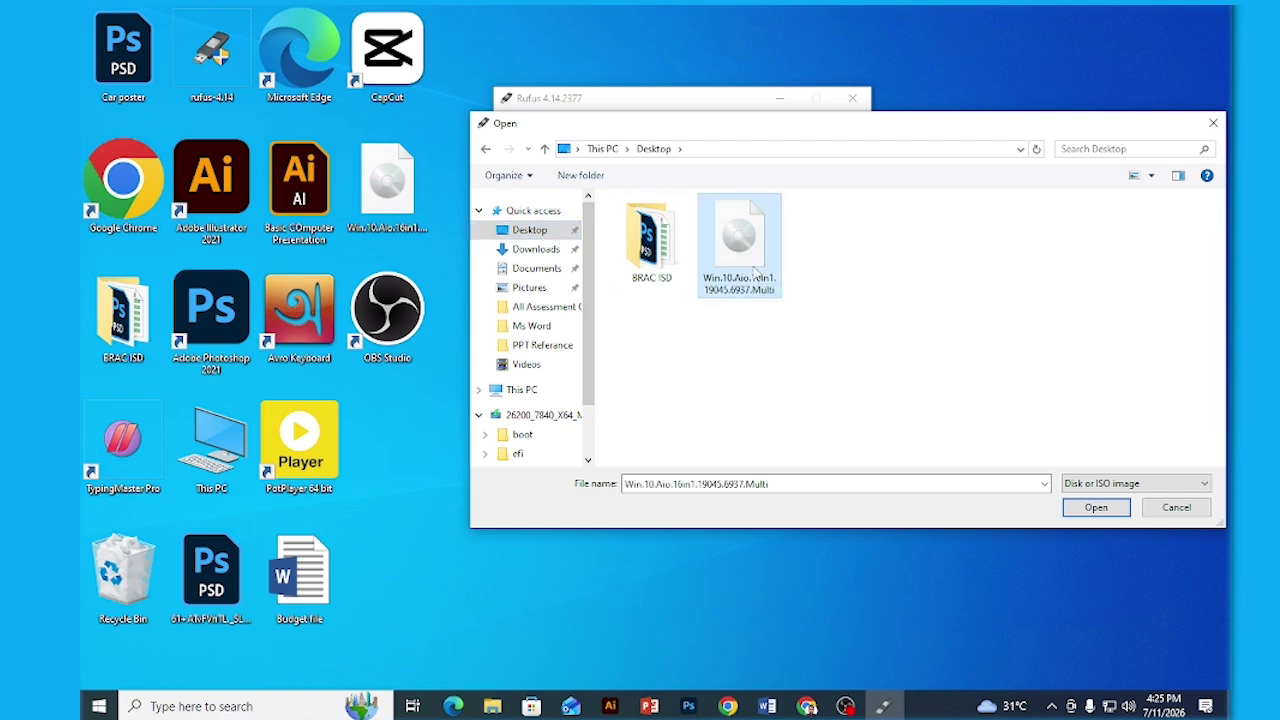
pyautogui.click(1096, 508)
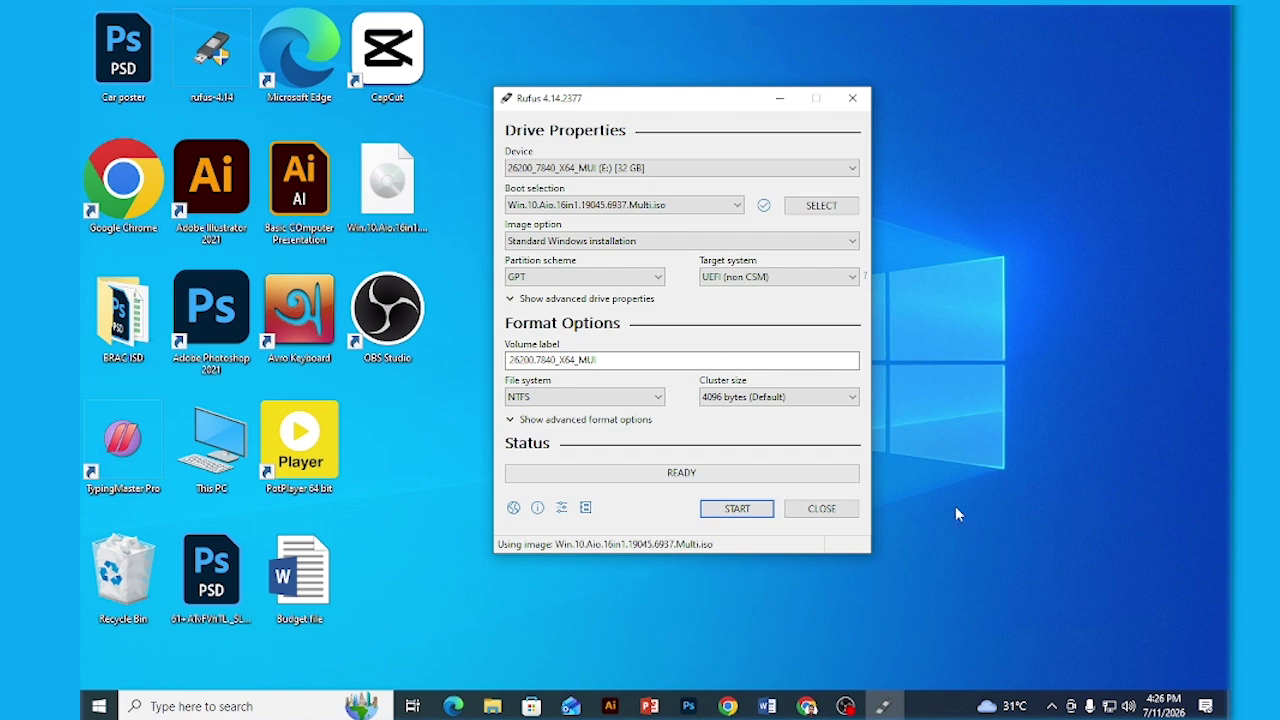
# Set the partition scheme to MBR for the bootable drive
pyautogui.click(636, 280)
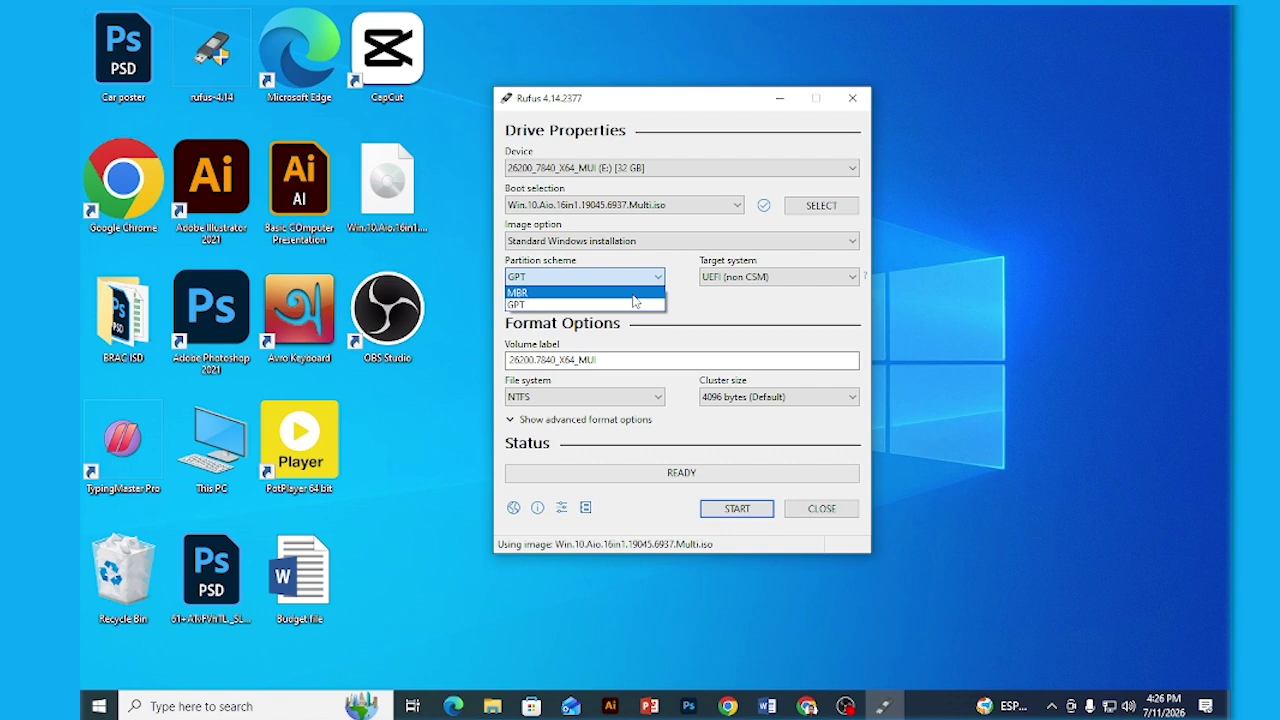
pyautogui.click(633, 296)
pyautogui.click(645, 282)
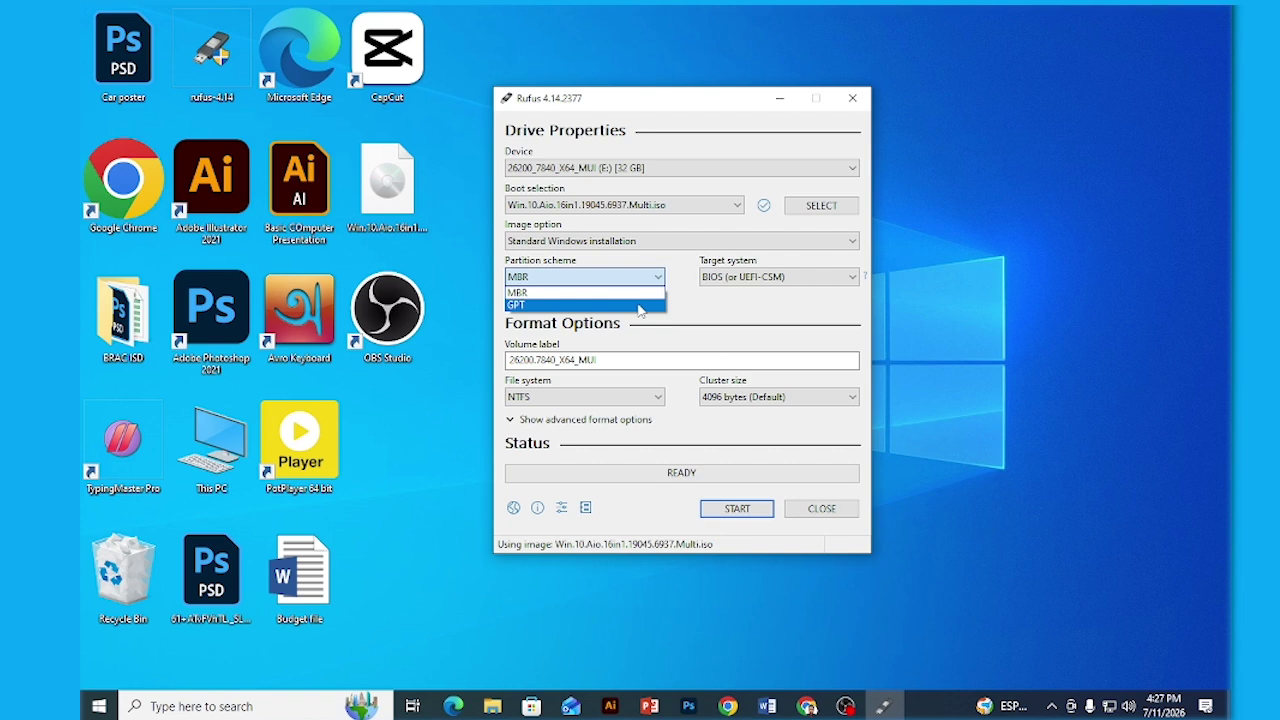
pyautogui.click(643, 279)
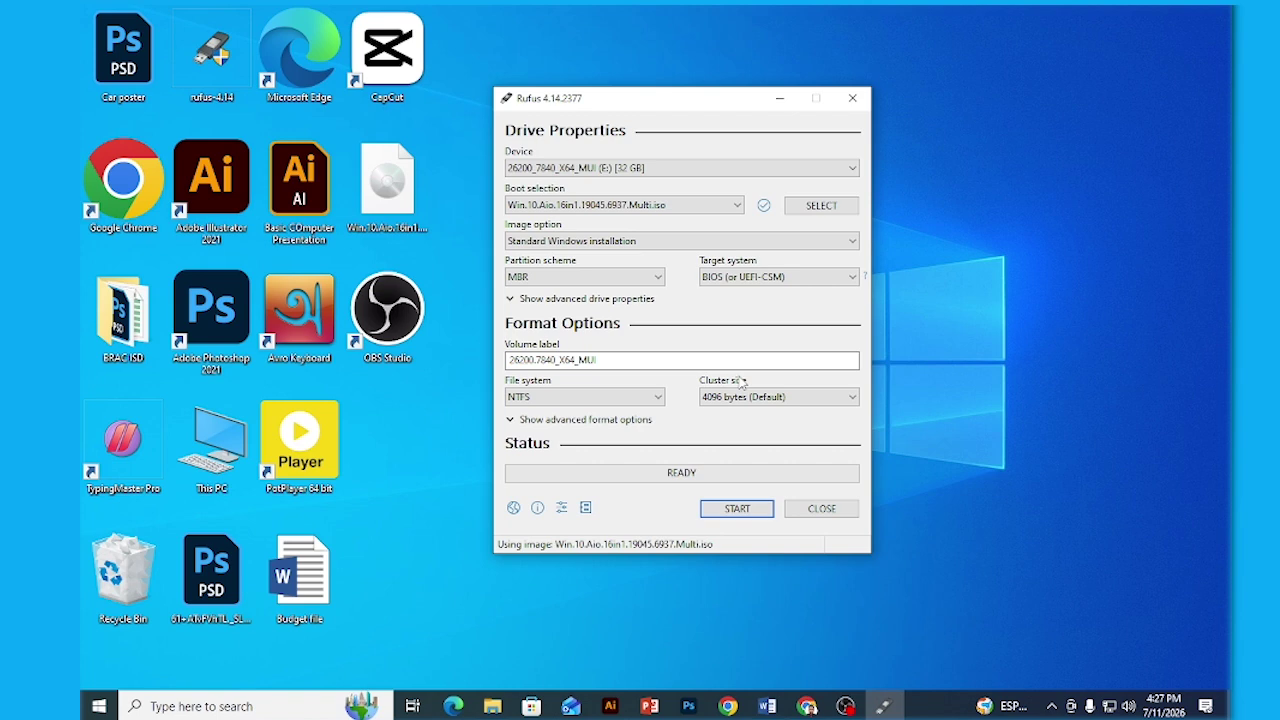
pyautogui.click(620, 277)
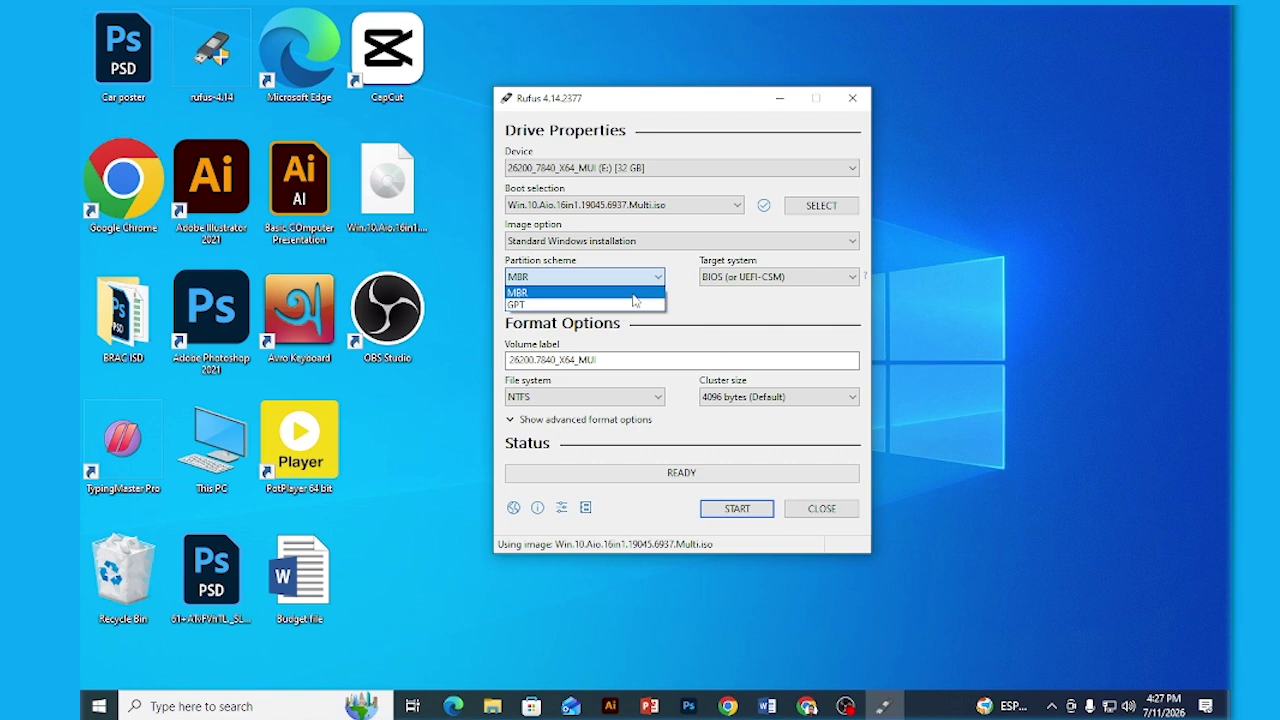
pyautogui.click(633, 293)
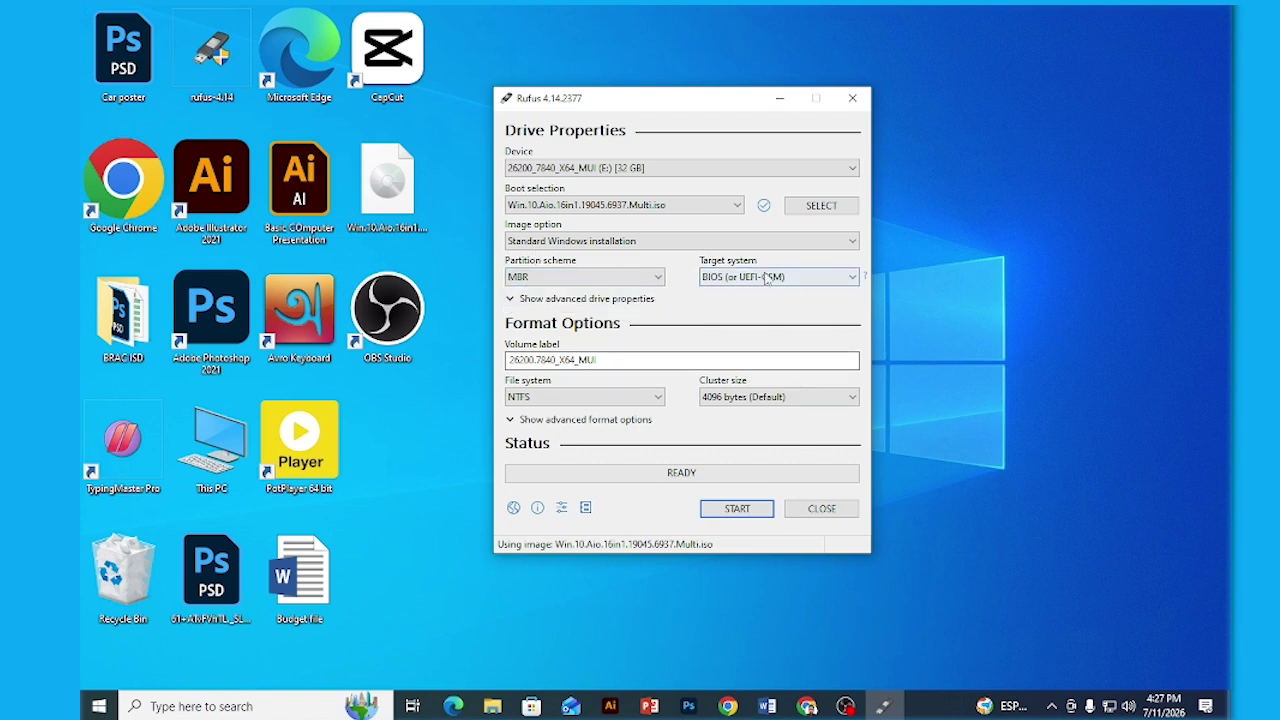
# Switch the partition scheme to GPT and back to MBR to compare the matching target systems
pyautogui.click(600, 278)
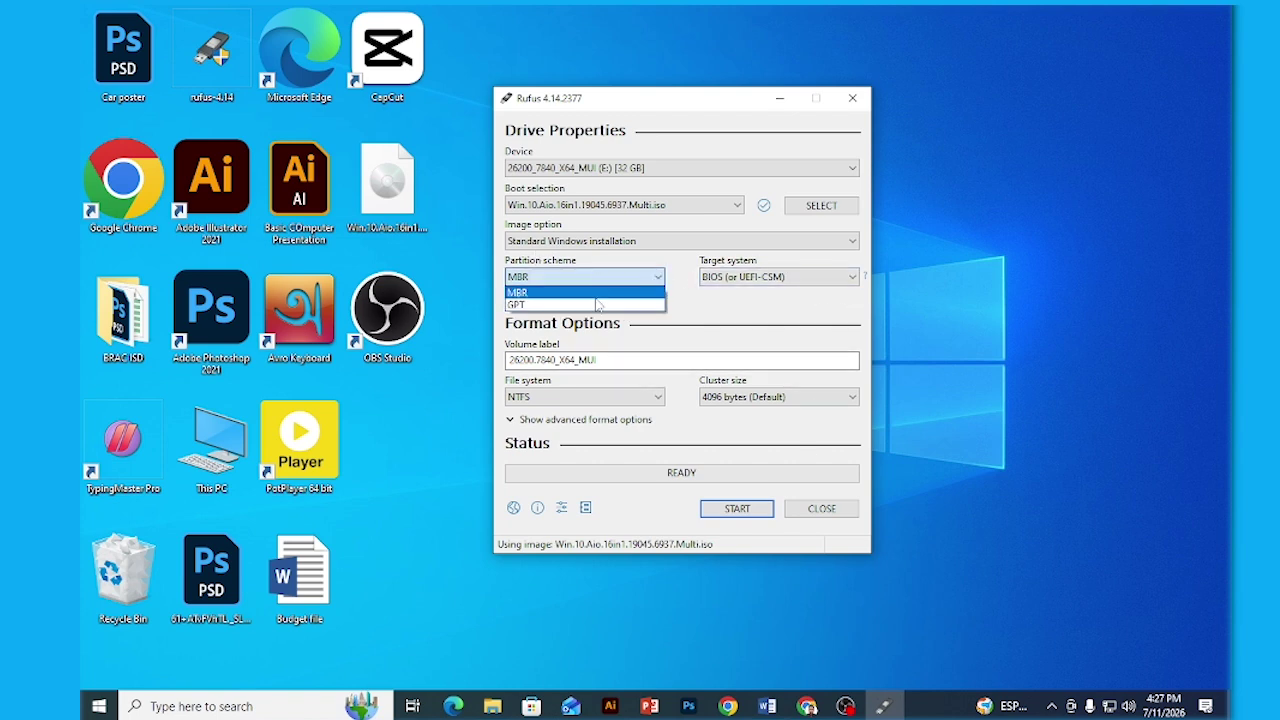
pyautogui.click(601, 304)
pyautogui.click(602, 278)
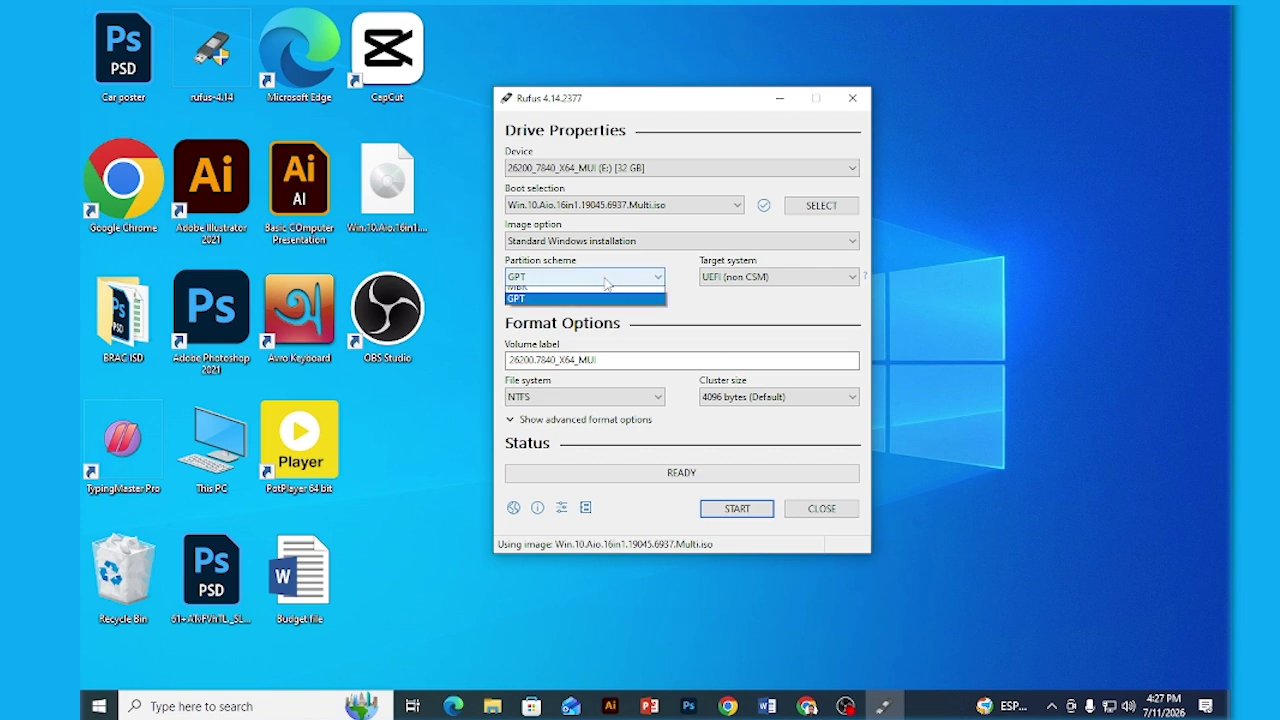
pyautogui.click(604, 293)
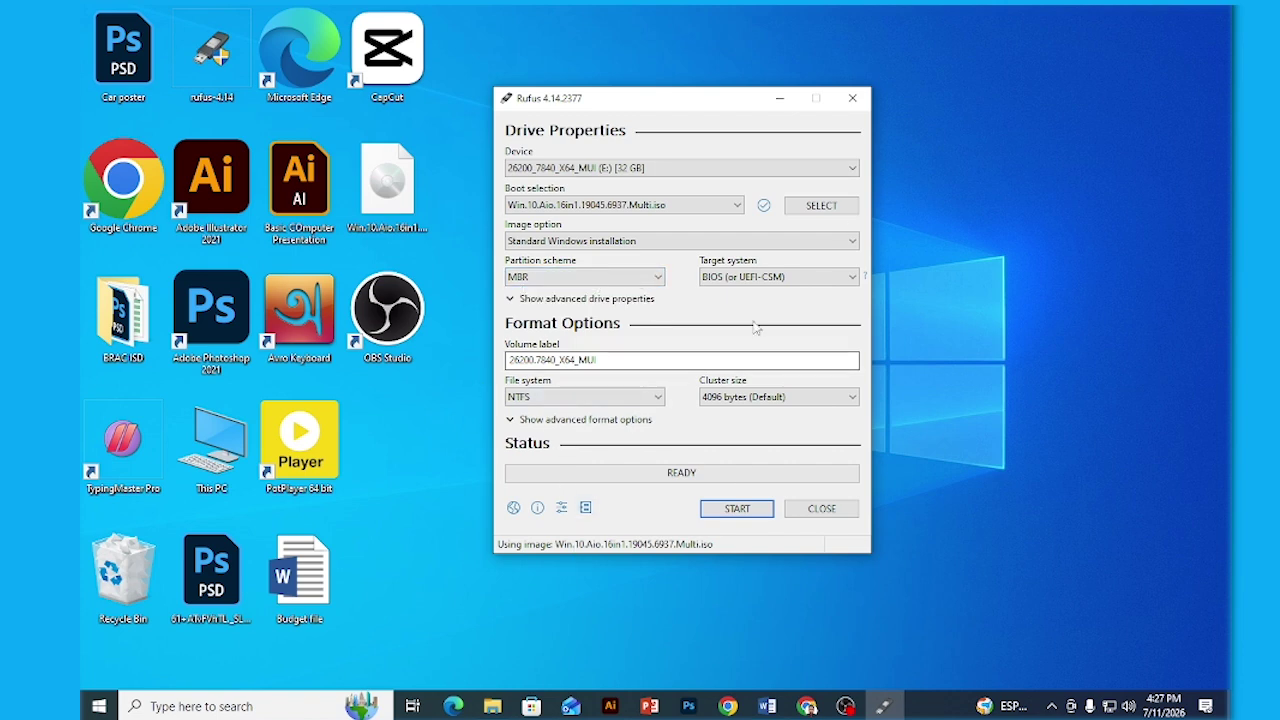
# Start creating the bootable drive with a local account named Visual Master, accepting that all data on the 32 GB device is erased
pyautogui.click(741, 514)
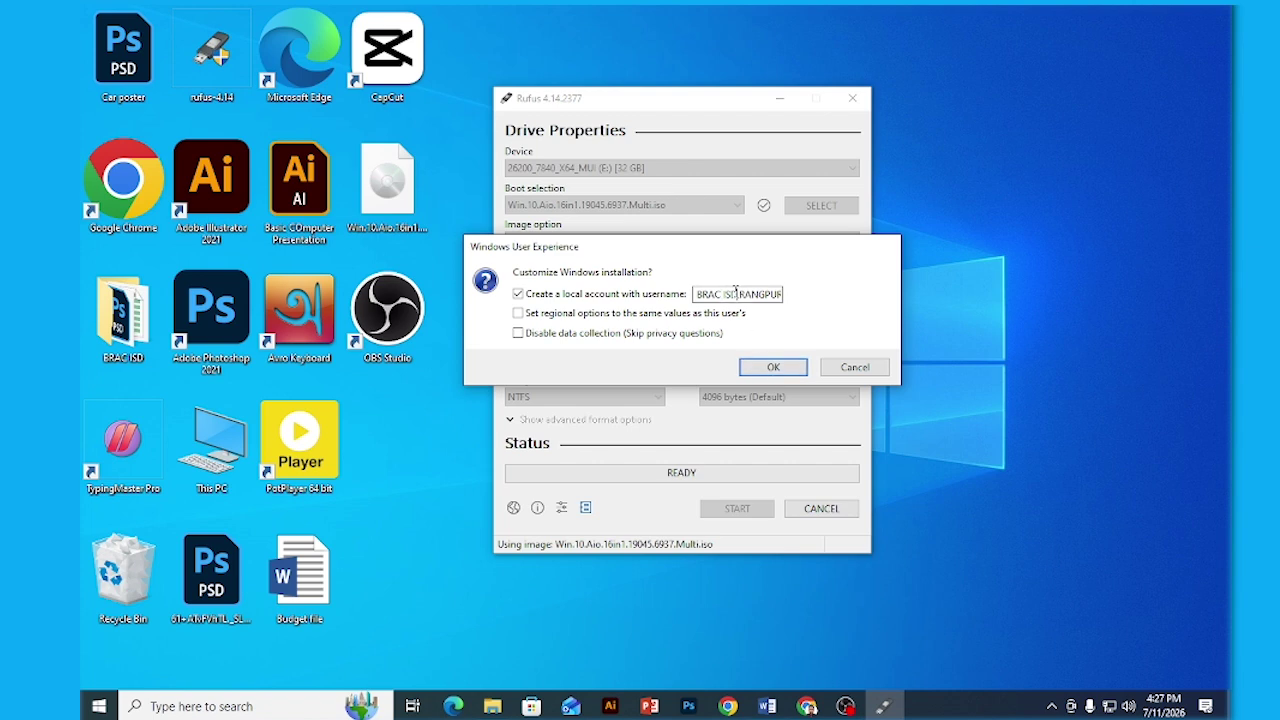
pyautogui.click(736, 293)
pyautogui.hotkey('ctrl', 'a')
pyautogui.press('BackSpace')
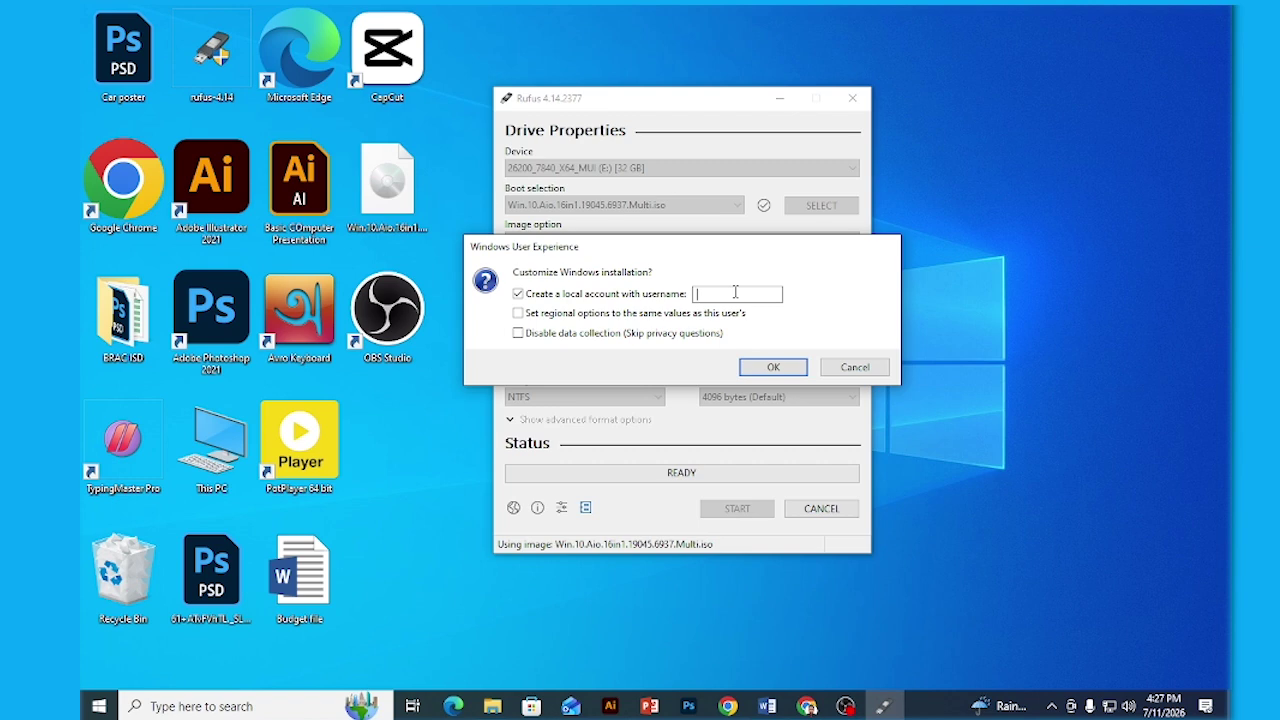
pyautogui.write('Visual Master')
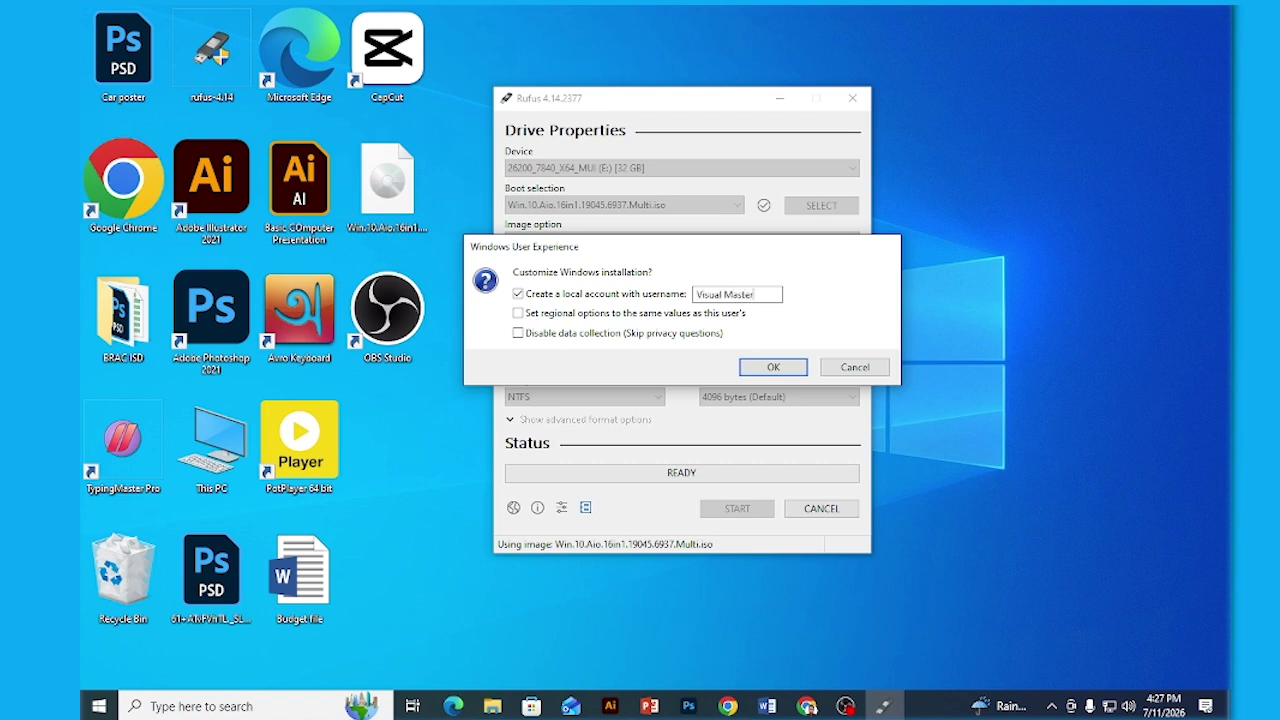
pyautogui.click(773, 367)
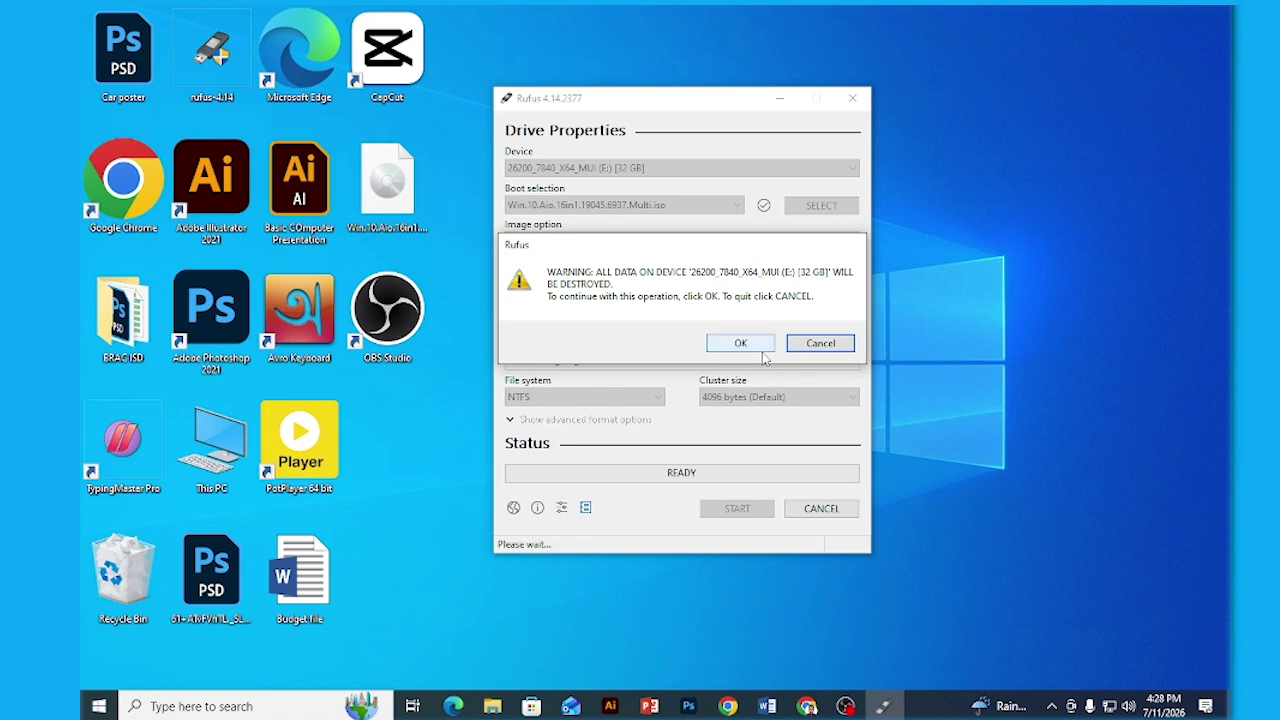
pyautogui.click(762, 350)
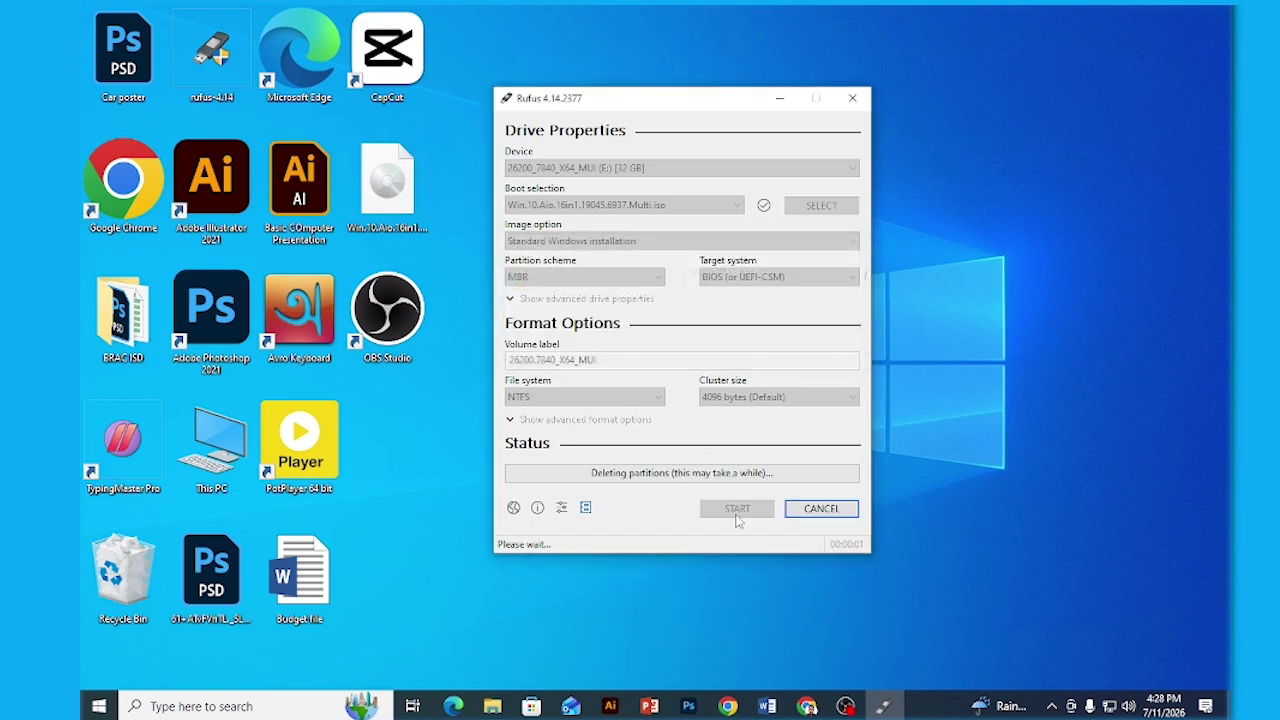